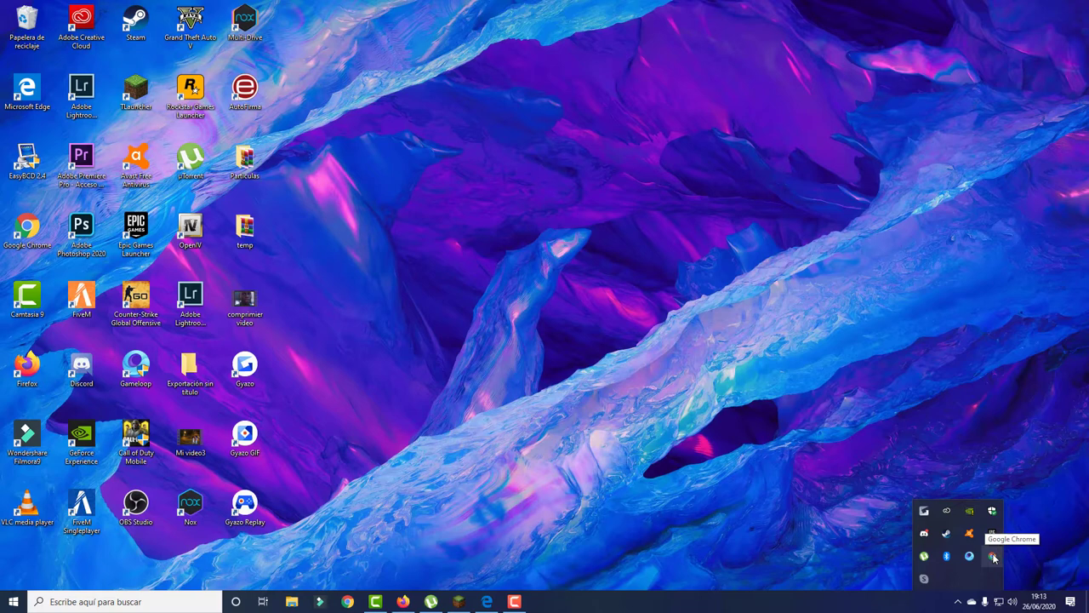
Quit the Google Chrome instance that is running in the background
{"action": "right_click", "coordinate": [993, 557]}
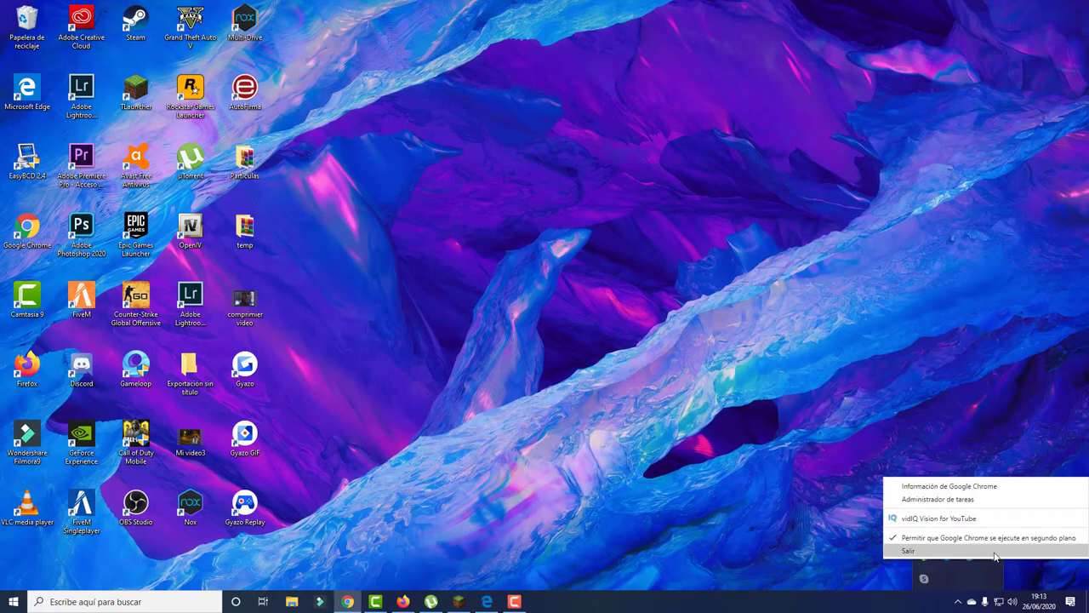
{"action": "left_click", "coordinate": [993, 552]}
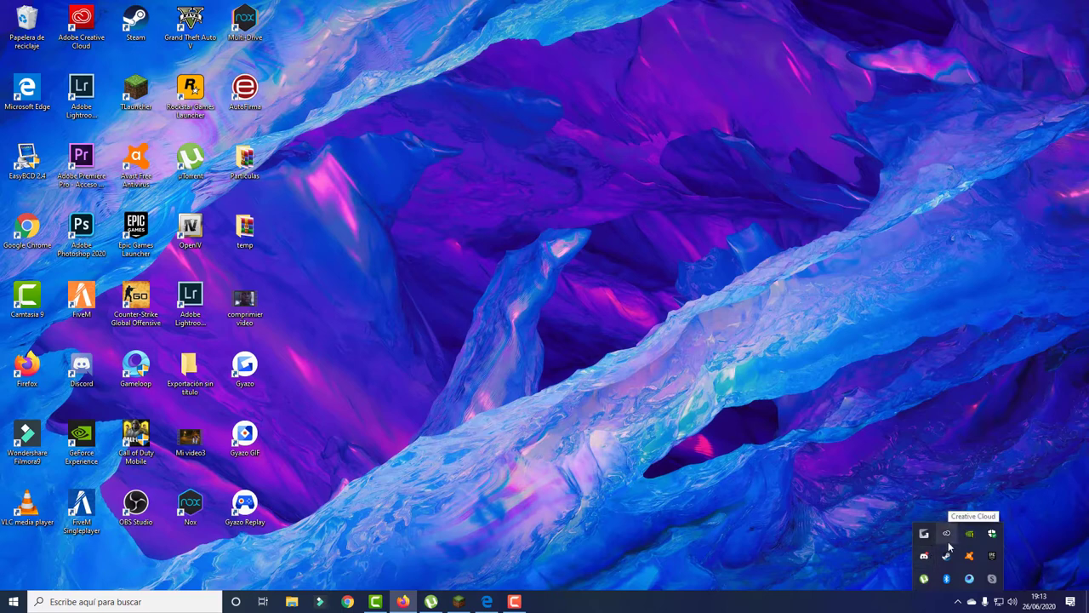
Open Task Manager (Administrador de tareas) on its startup programs list and maximize its window
{"action": "right_click", "coordinate": [750, 606]}
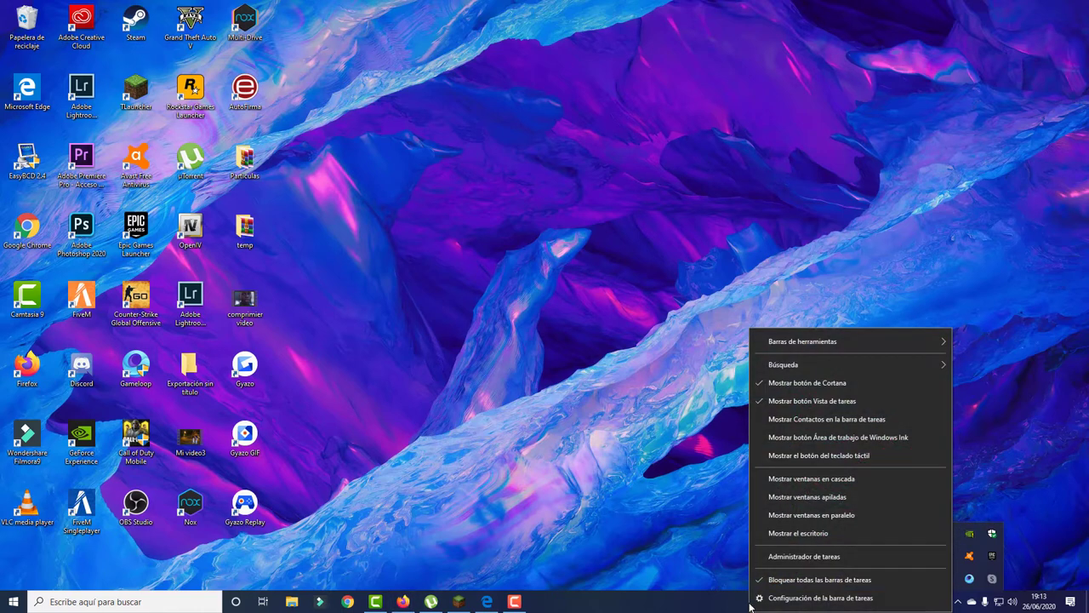
{"action": "left_click", "coordinate": [786, 558]}
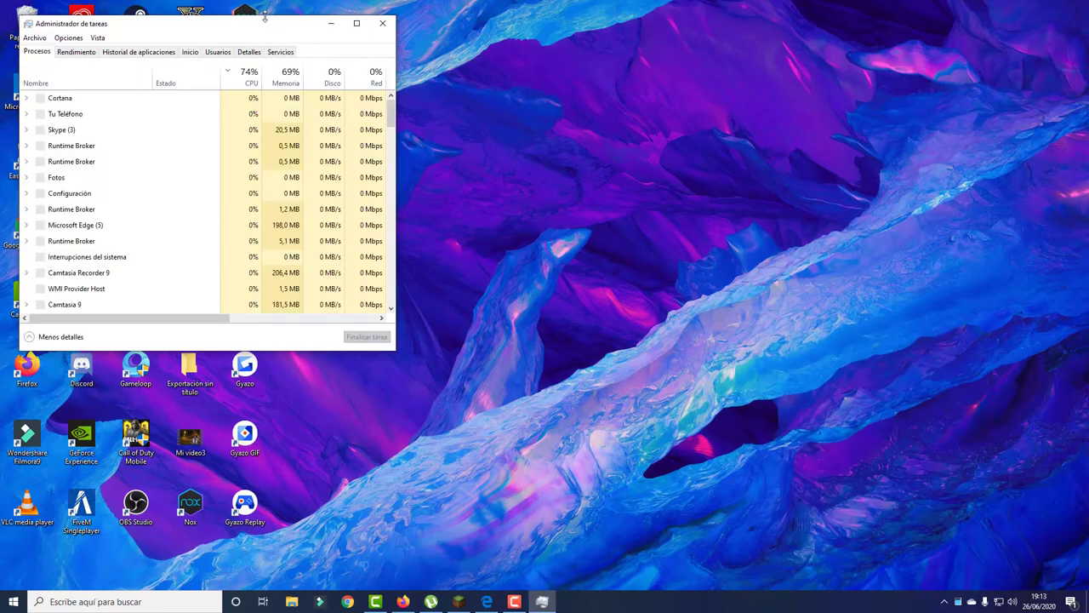
{"action": "left_click", "coordinate": [189, 75]}
{"action": "left_click_drag", "start_coordinate": [292, 40], "coordinate": [443, 94]}
{"action": "double_click", "coordinate": [442, 90]}
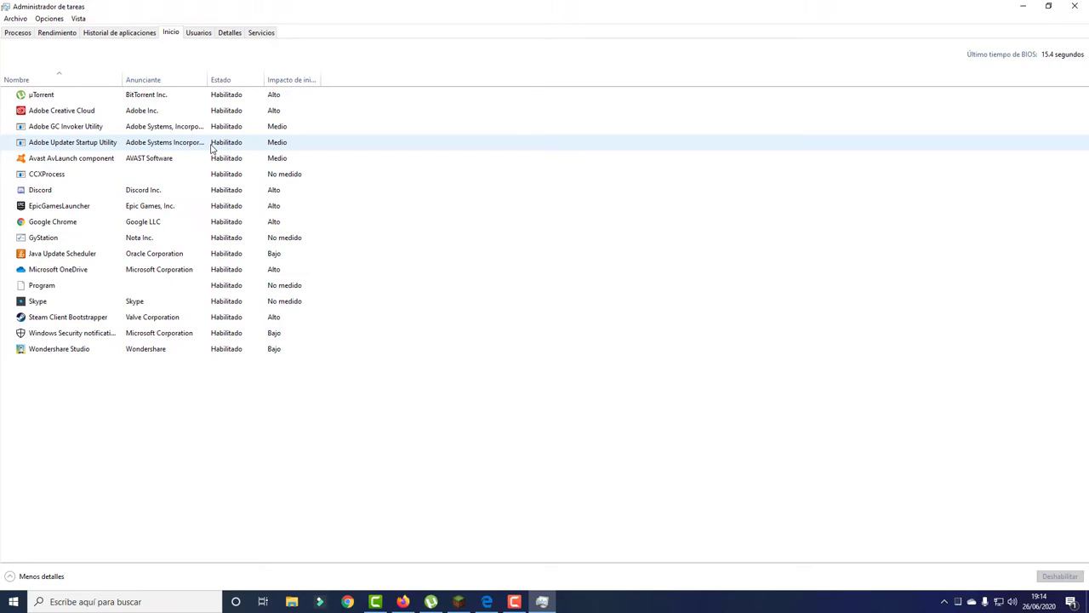
Sort the startup programs by startup impact with the highest first, and widen that column to show its full heading
{"action": "left_click", "coordinate": [91, 225]}
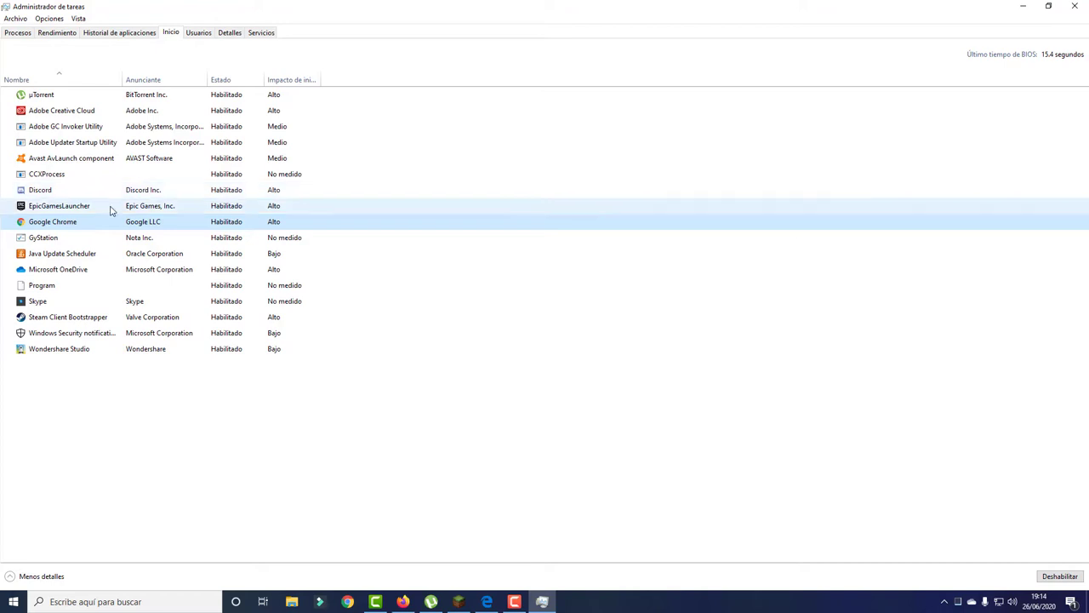
{"action": "left_click", "coordinate": [101, 194]}
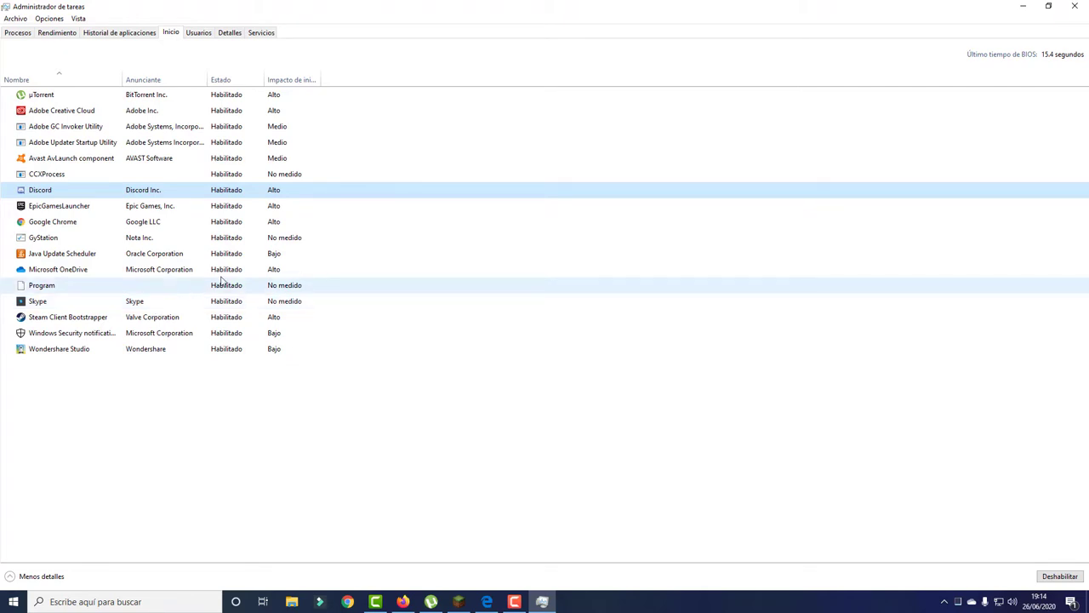
{"action": "left_click", "coordinate": [315, 79]}
{"action": "left_click_drag", "start_coordinate": [319, 79], "coordinate": [385, 79]}
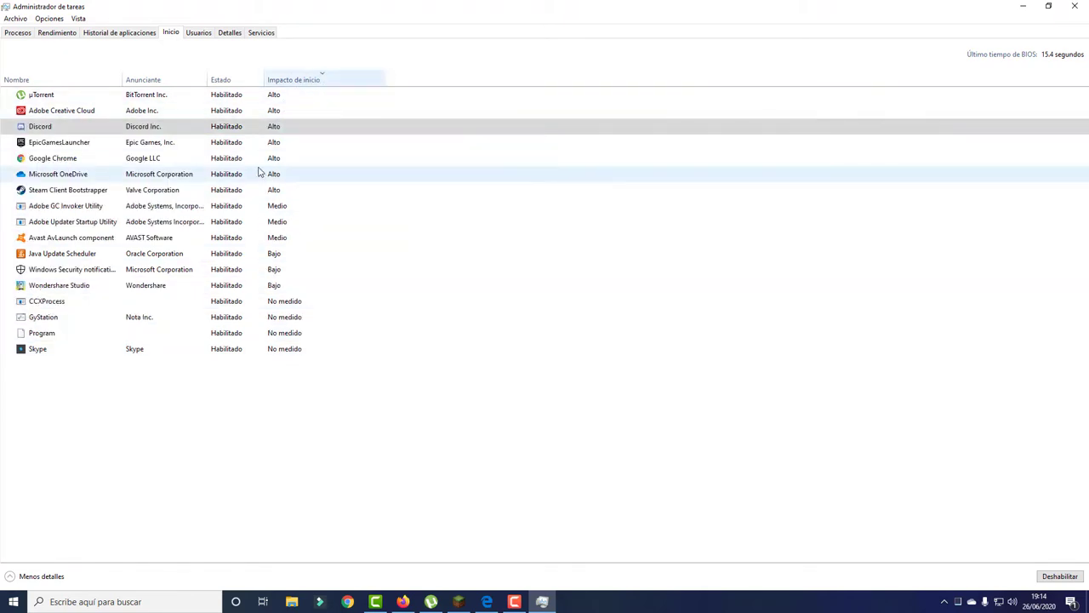
Disable µTorrent and Adobe Creative Cloud so they do not launch at system startup
{"action": "left_click", "coordinate": [273, 96]}
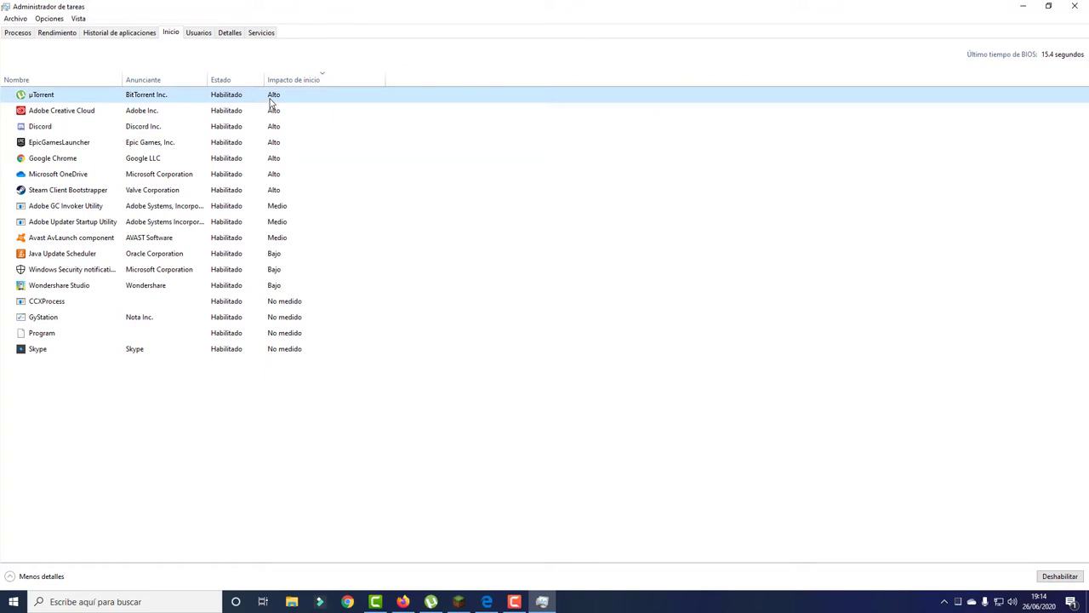
{"action": "right_click", "coordinate": [217, 95]}
{"action": "left_click", "coordinate": [264, 115]}
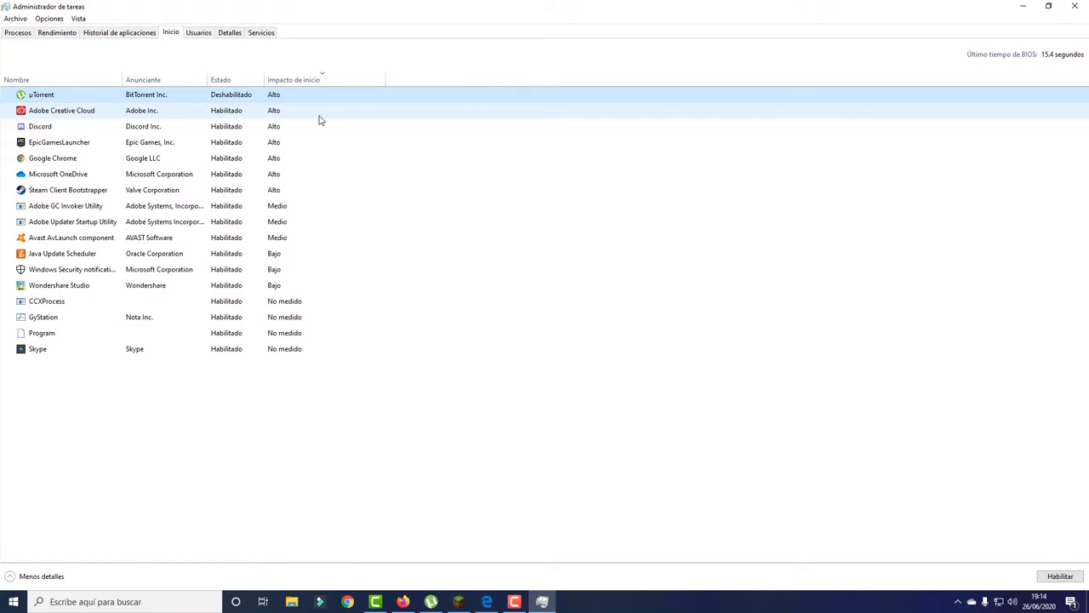
{"action": "left_click", "coordinate": [210, 113]}
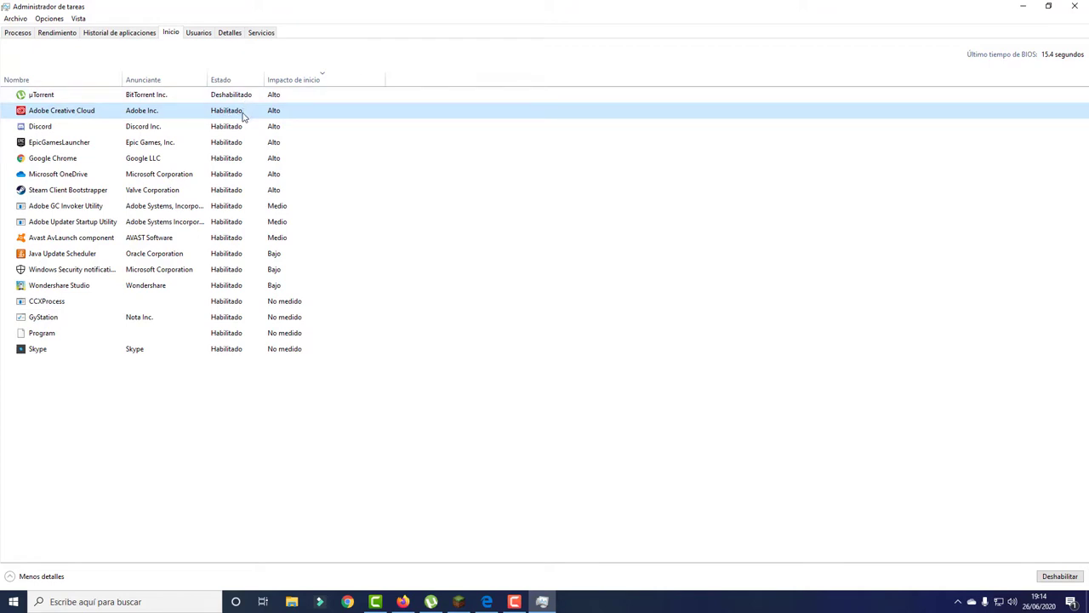
{"action": "right_click", "coordinate": [286, 110]}
{"action": "left_click", "coordinate": [314, 131]}
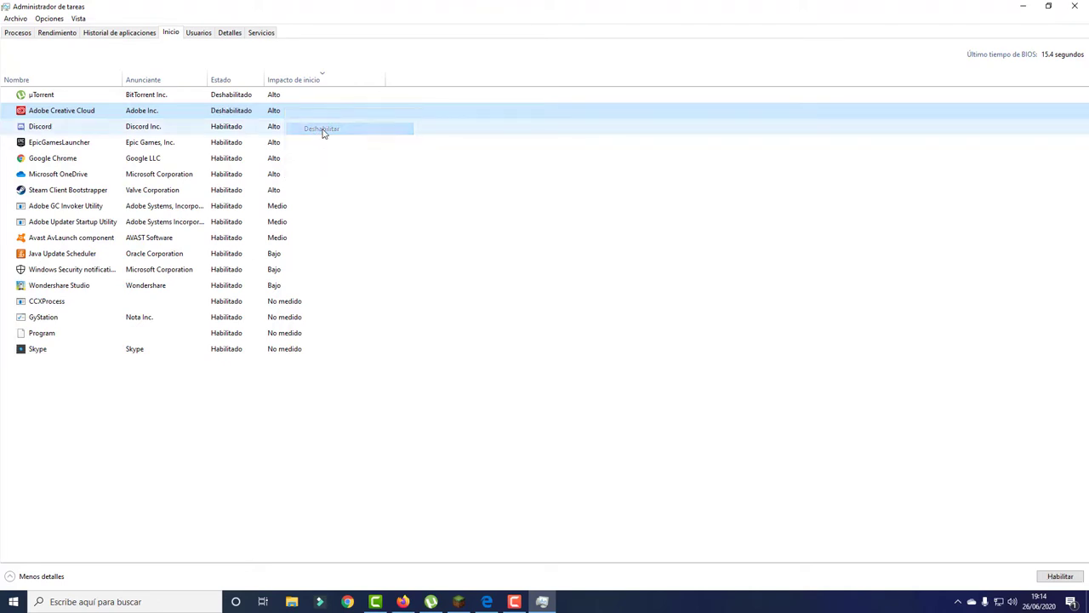
Disable EpicGamesLauncher in the startup programs list
{"action": "left_click", "coordinate": [220, 130]}
{"action": "left_click", "coordinate": [223, 145]}
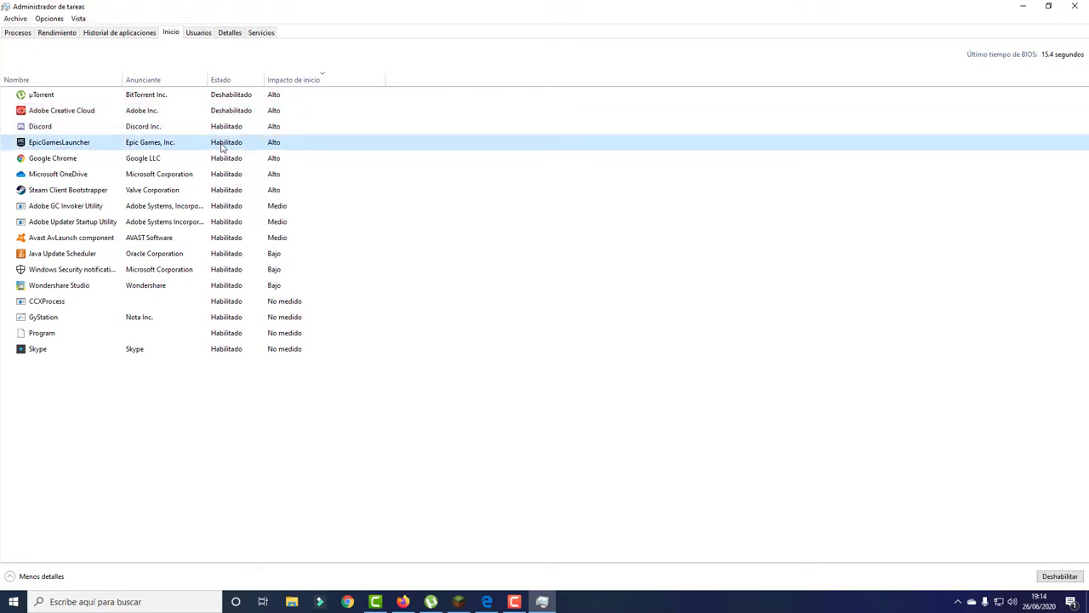
{"action": "right_click", "coordinate": [221, 146]}
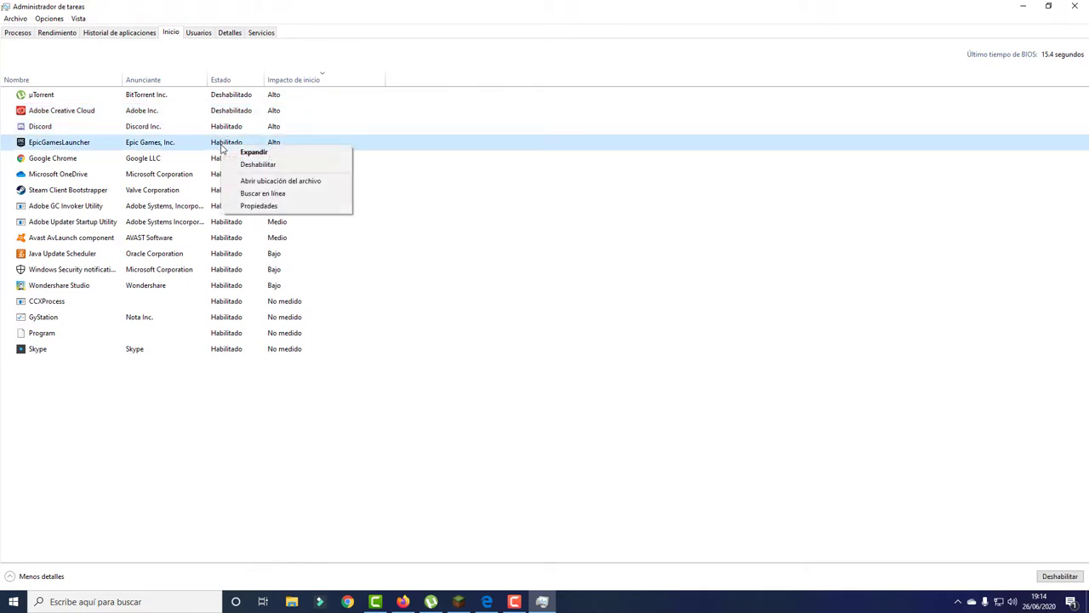
{"action": "left_click", "coordinate": [258, 166]}
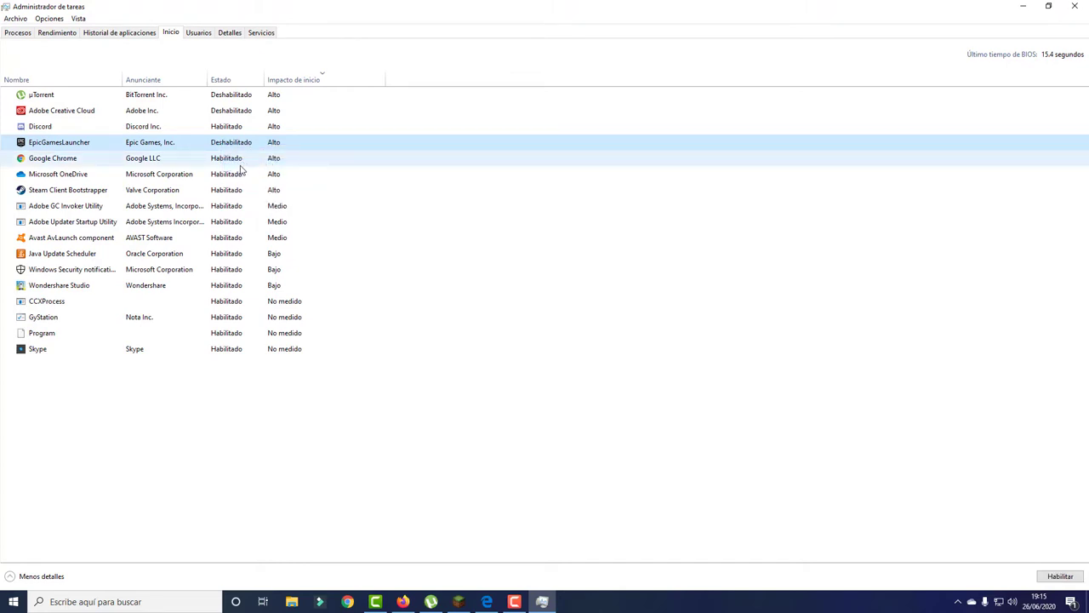
Disable Microsoft OneDrive at startup and close Task Manager
{"action": "left_click", "coordinate": [246, 180]}
{"action": "right_click", "coordinate": [247, 180]}
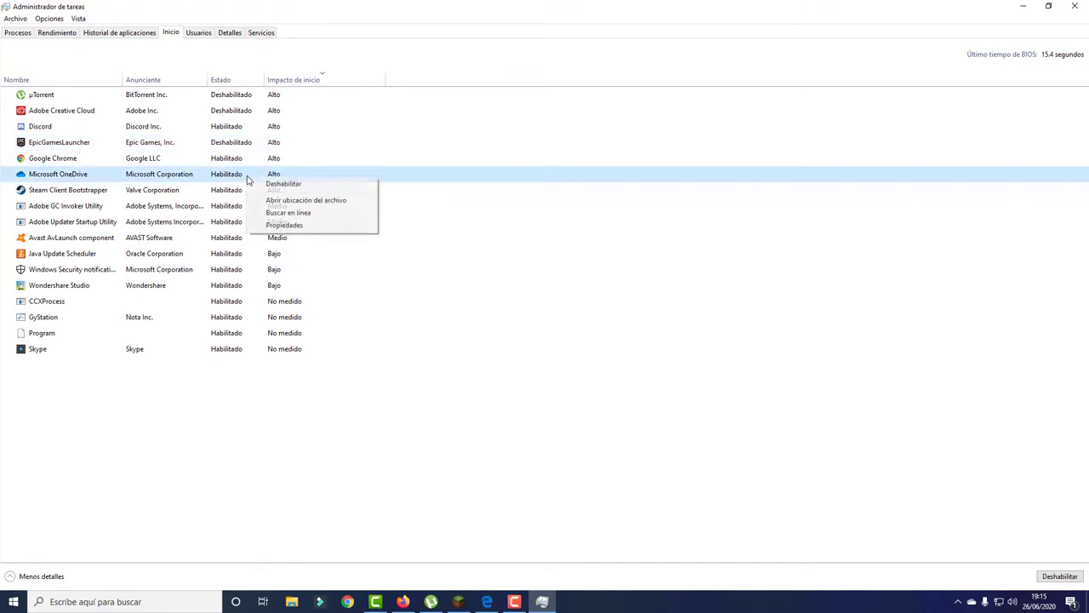
{"action": "left_click", "coordinate": [295, 186]}
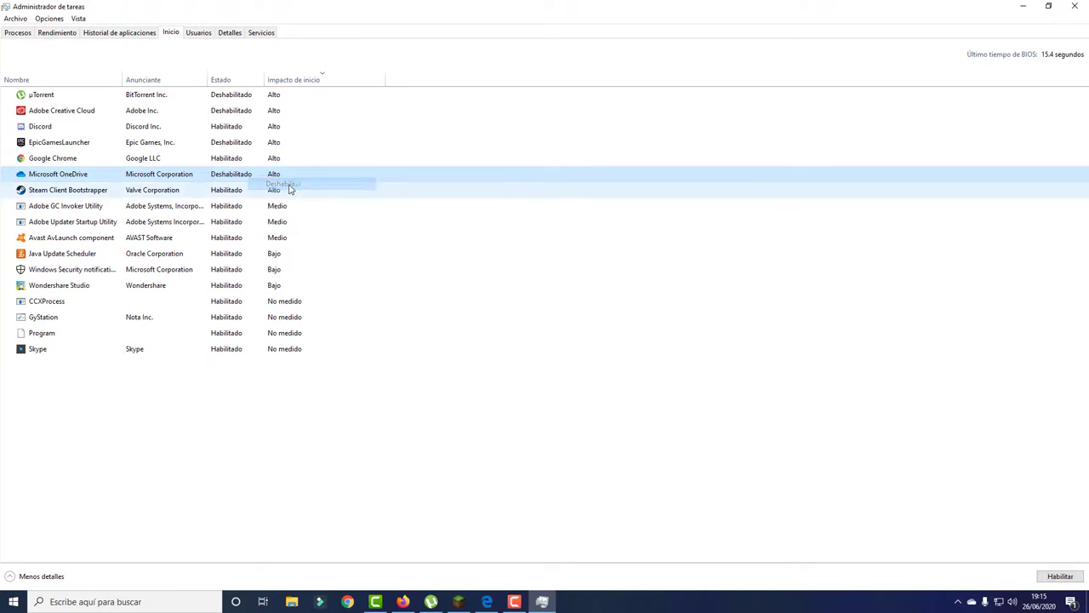
{"action": "left_click", "coordinate": [192, 192]}
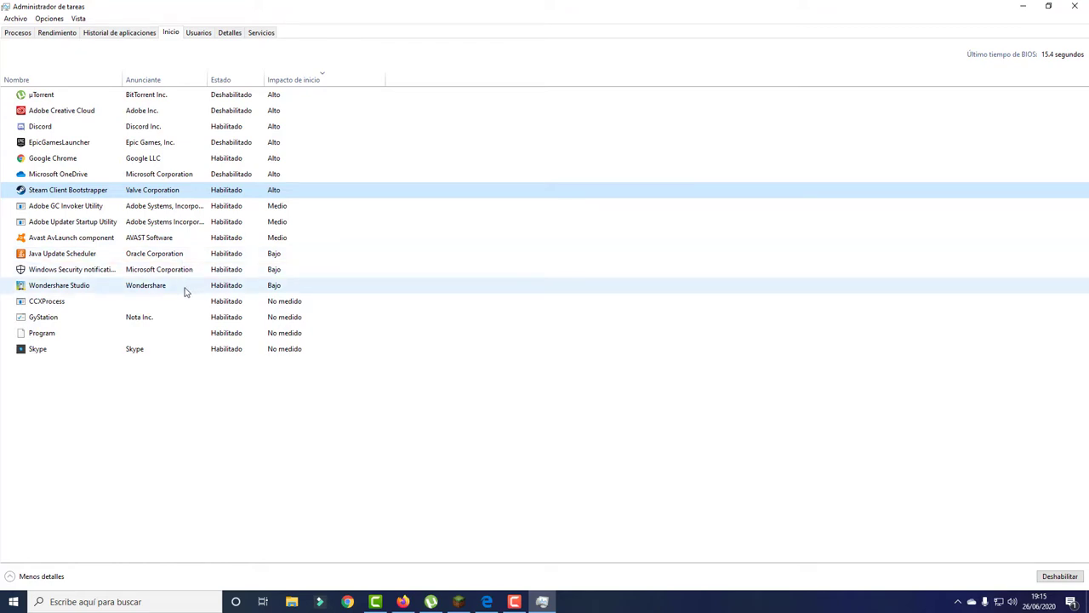
{"action": "left_click", "coordinate": [177, 349]}
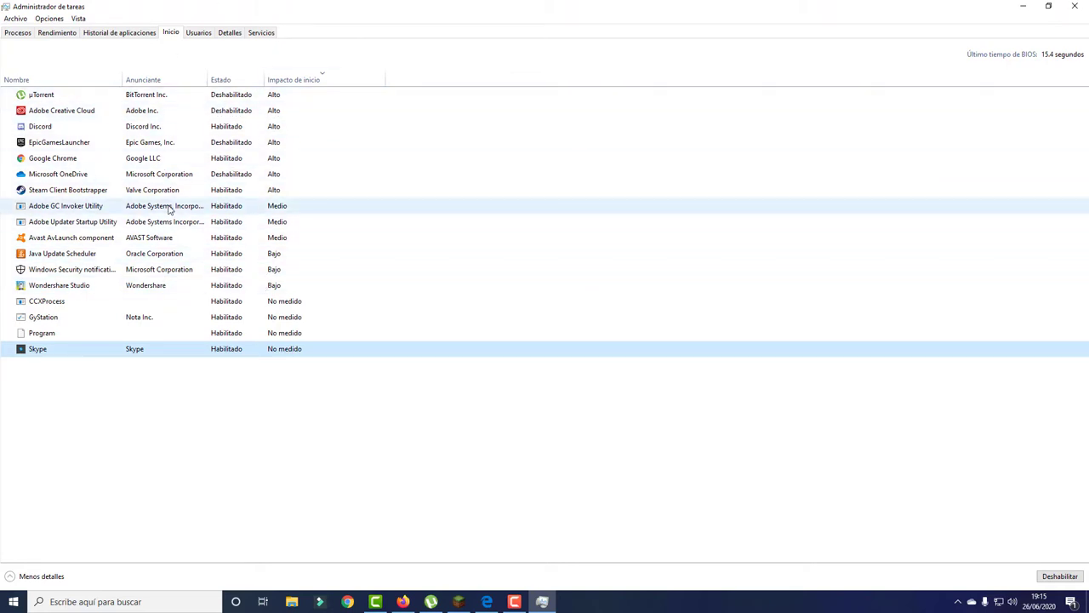
{"action": "left_click", "coordinate": [1074, 6]}
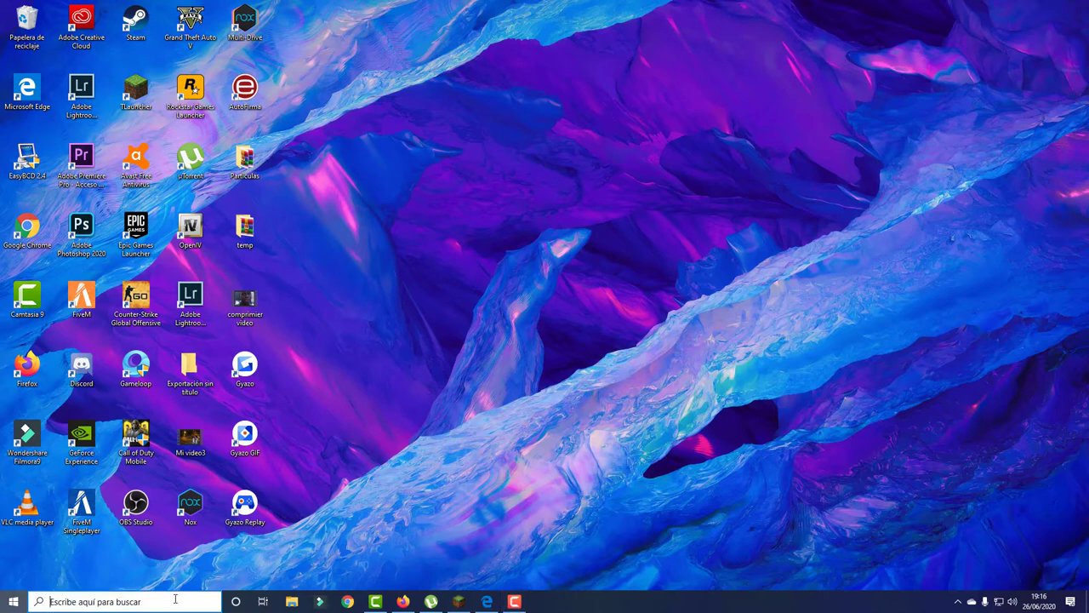
Run temp to open the Windows Temp folder and delete all its contents, skipping every item that is in use or denied
{"action": "key", "text": "super+r"}
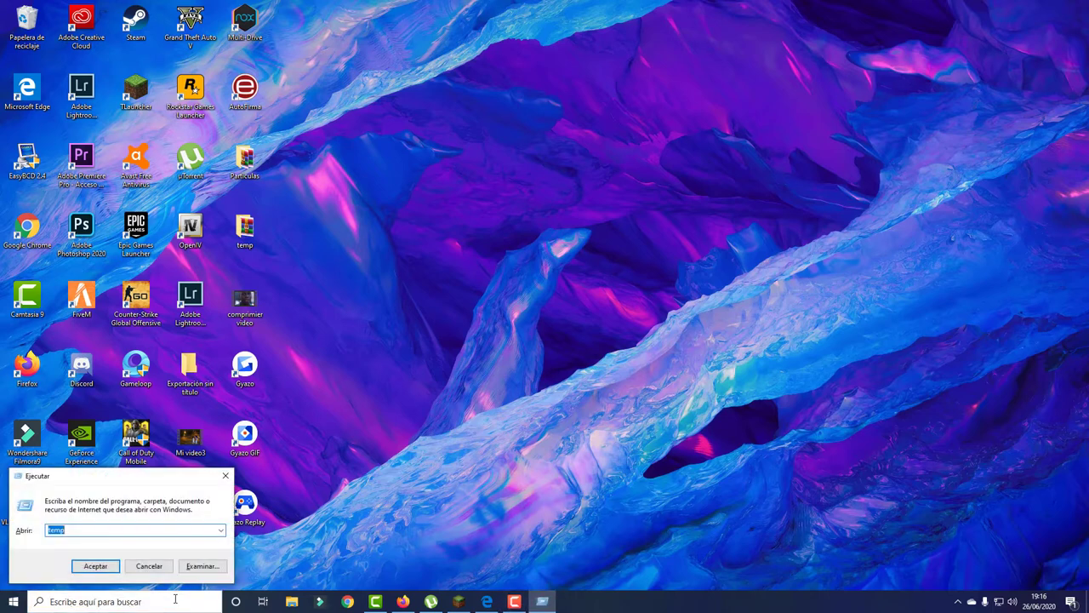
{"action": "left_click", "coordinate": [95, 566]}
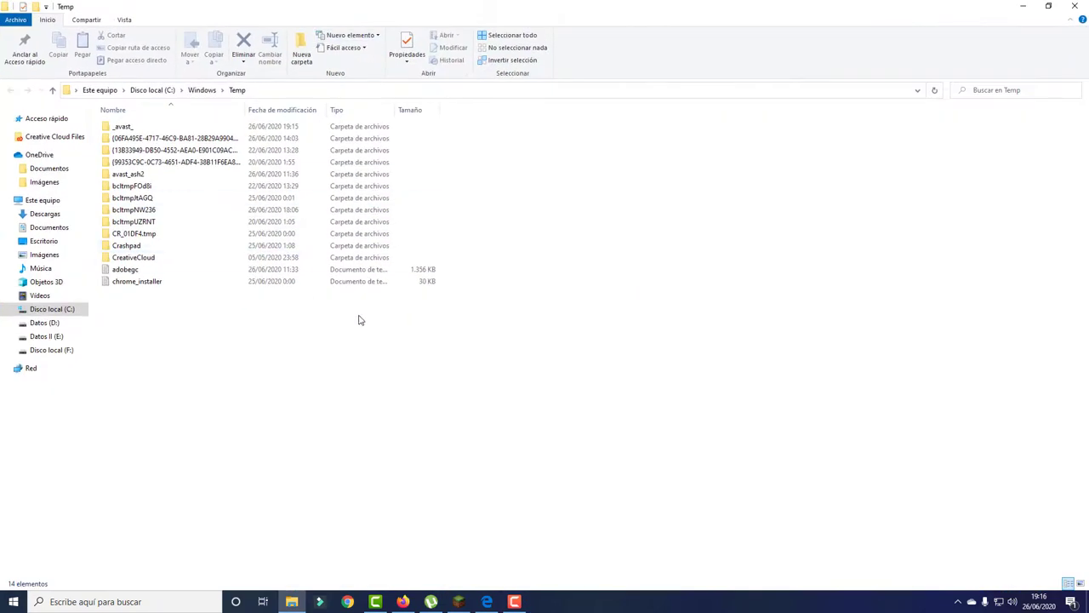
{"action": "left_click_drag", "start_coordinate": [249, 397], "coordinate": [199, 282]}
{"action": "key", "text": "ctrl+a"}
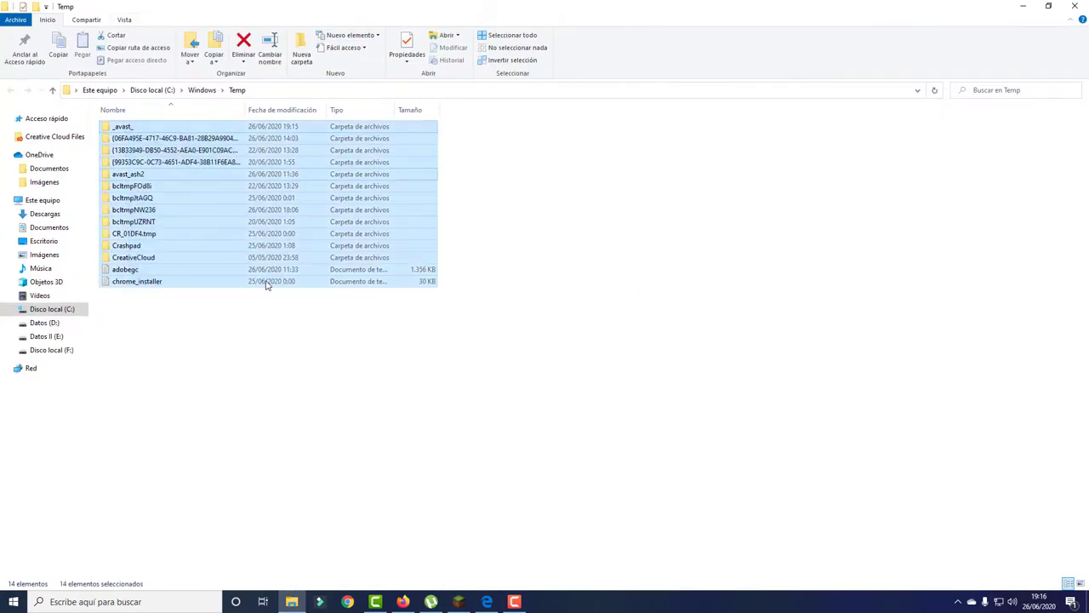
{"action": "key", "text": "Delete"}
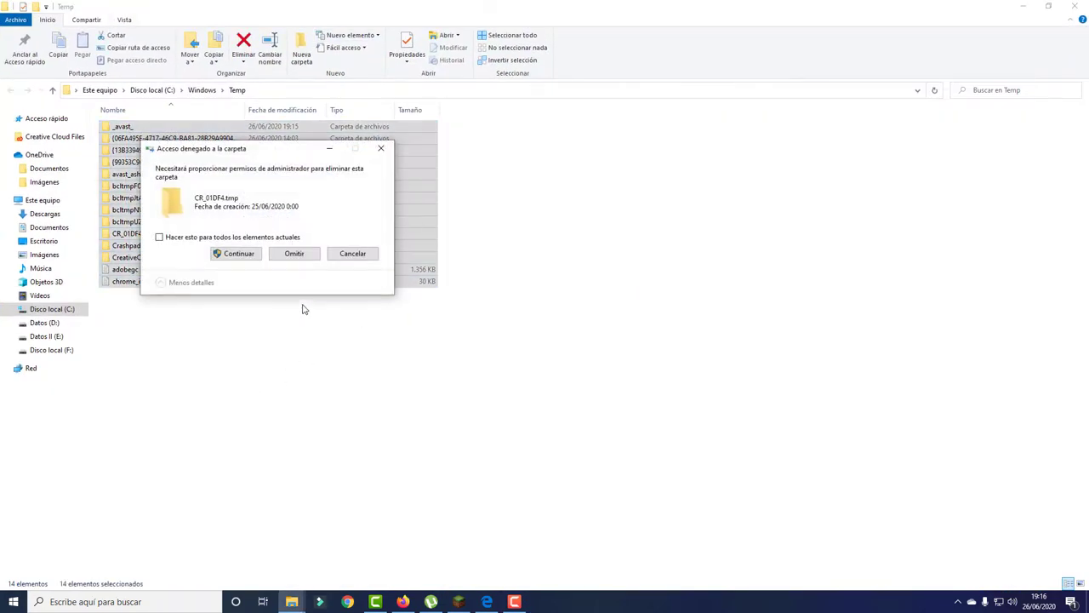
{"action": "left_click", "coordinate": [255, 252]}
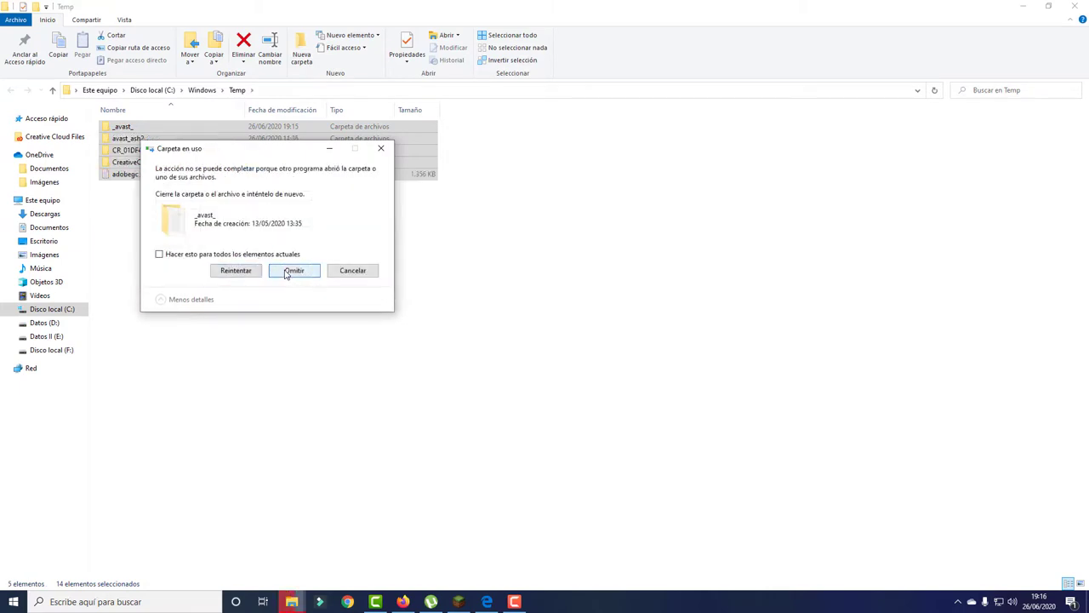
{"action": "key", "text": "alt+h"}
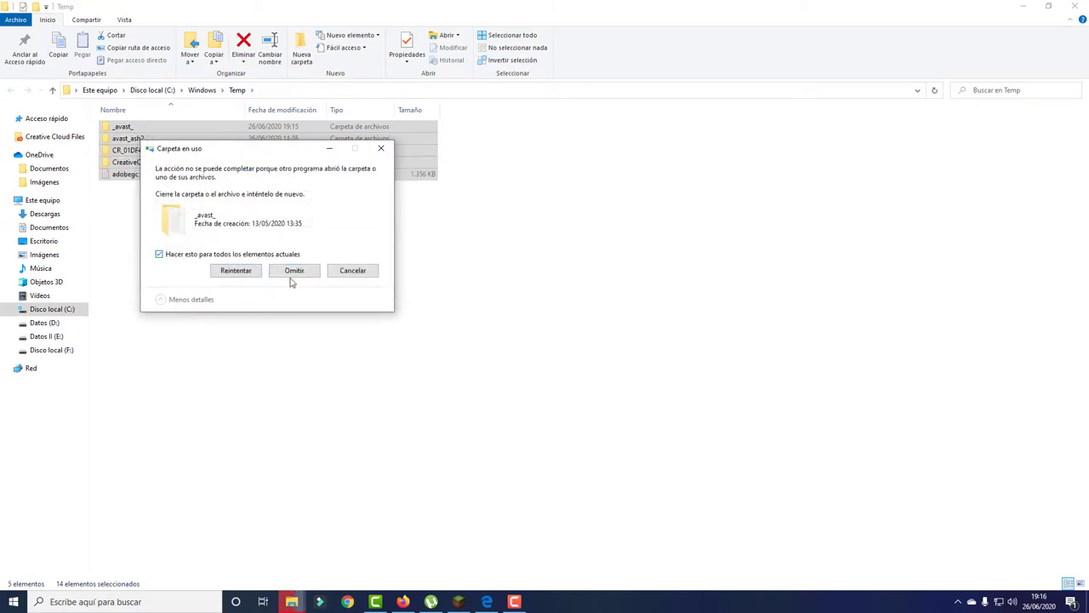
{"action": "left_click", "coordinate": [294, 270]}
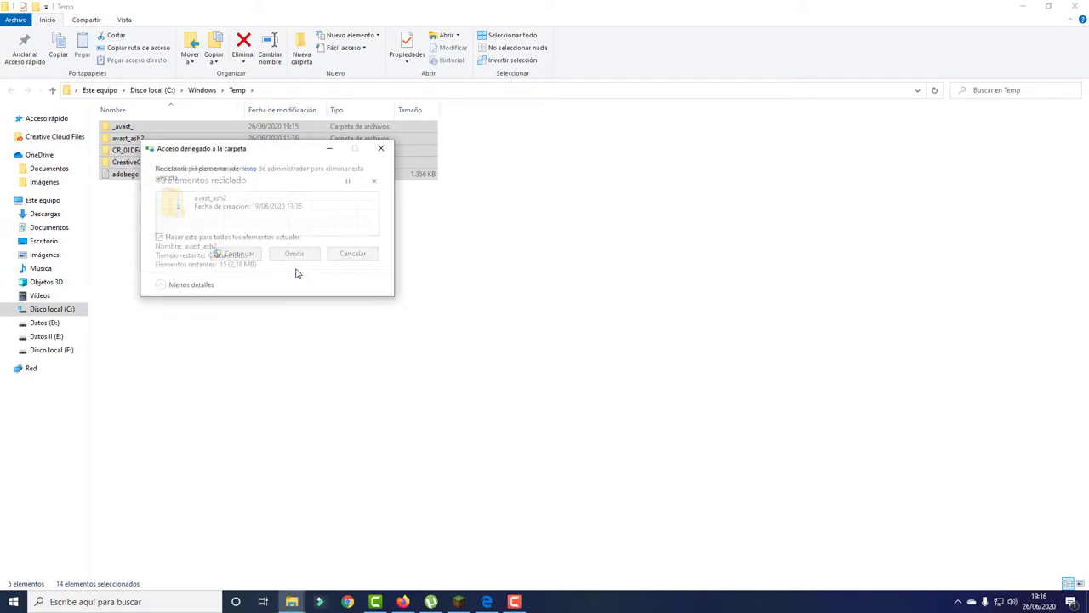
{"action": "left_click", "coordinate": [310, 257]}
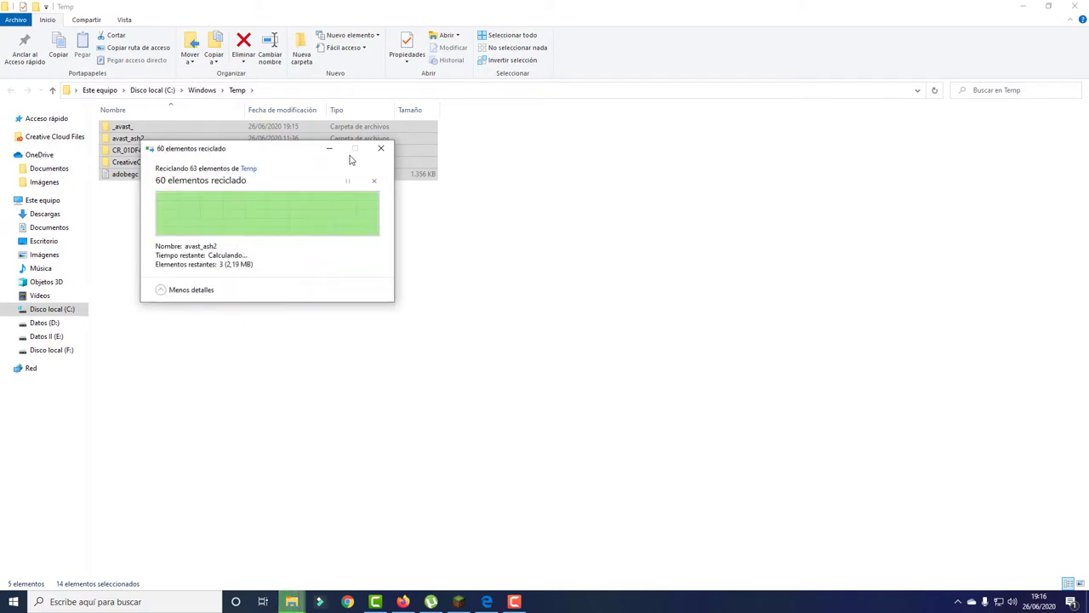
{"action": "left_click", "coordinate": [1074, 6]}
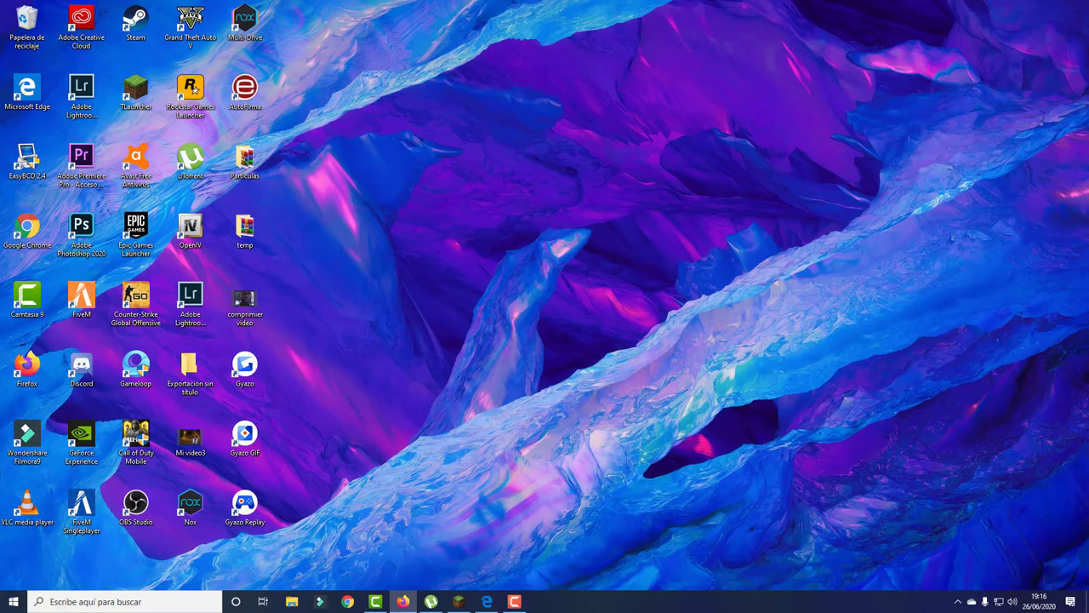
Open TLauncher, install and launch Minecraft as OptiFine 1.13.2, and maximize the game window
{"action": "left_click", "coordinate": [402, 601]}
{"action": "left_click", "coordinate": [123, 88]}
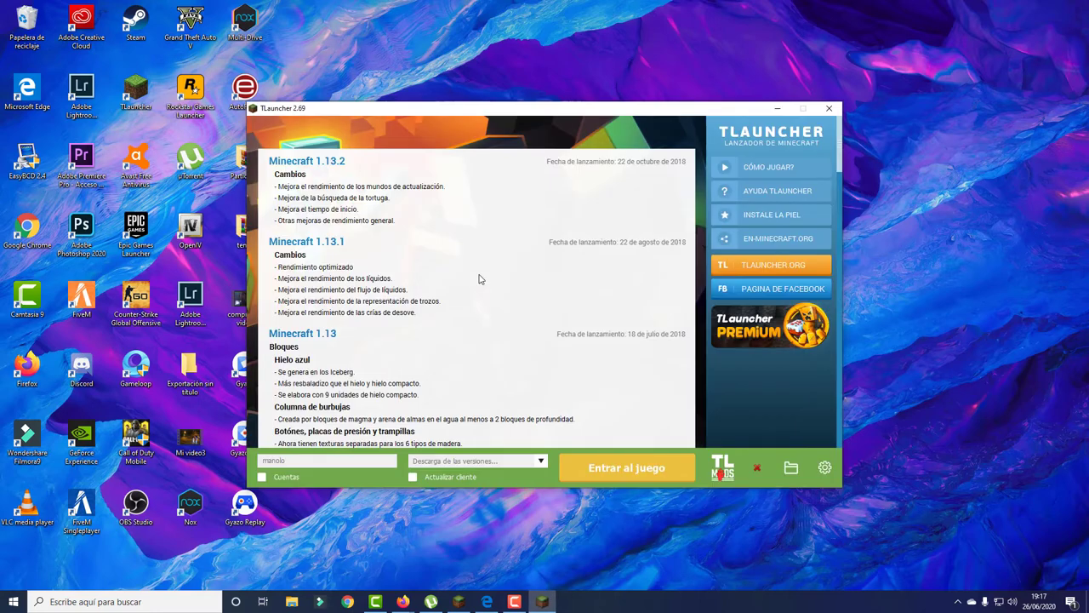
{"action": "left_click", "coordinate": [479, 465]}
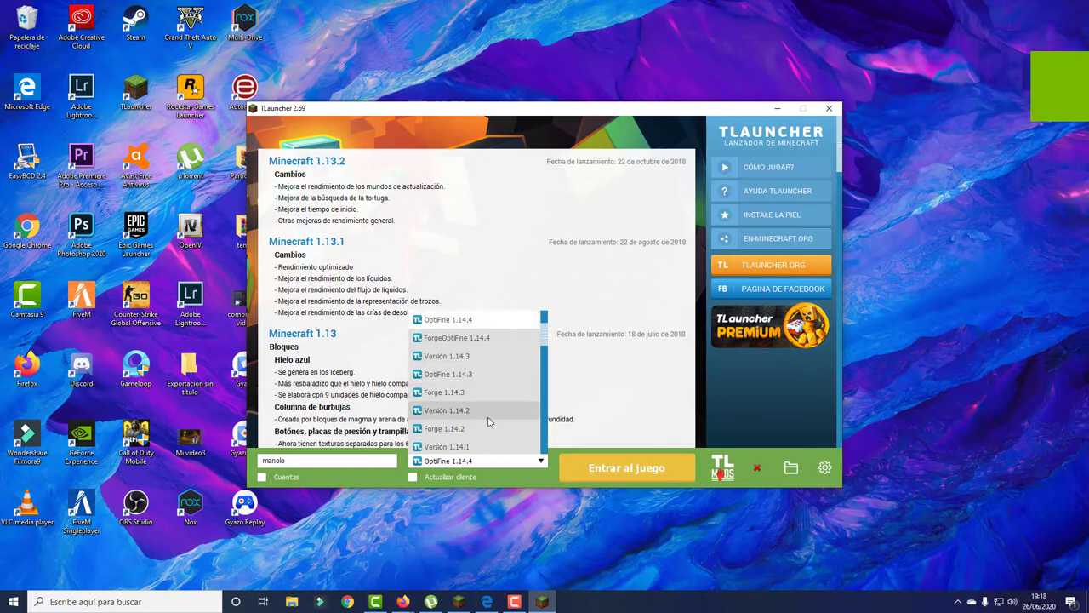
{"action": "scroll", "coordinate": [487, 419], "scroll_direction": "down", "scroll_amount": 1}
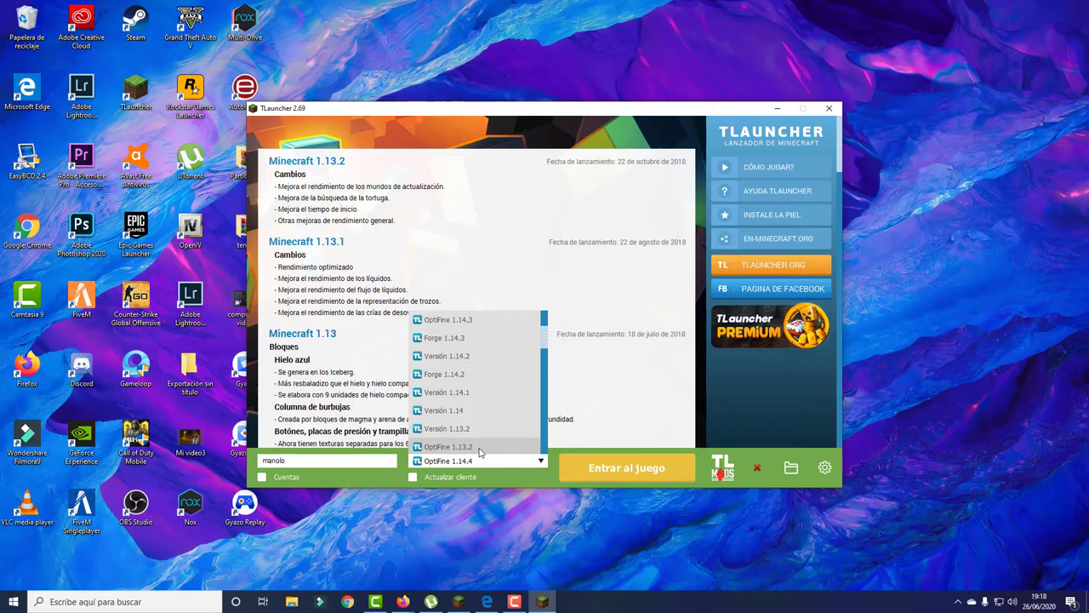
{"action": "left_click", "coordinate": [480, 447]}
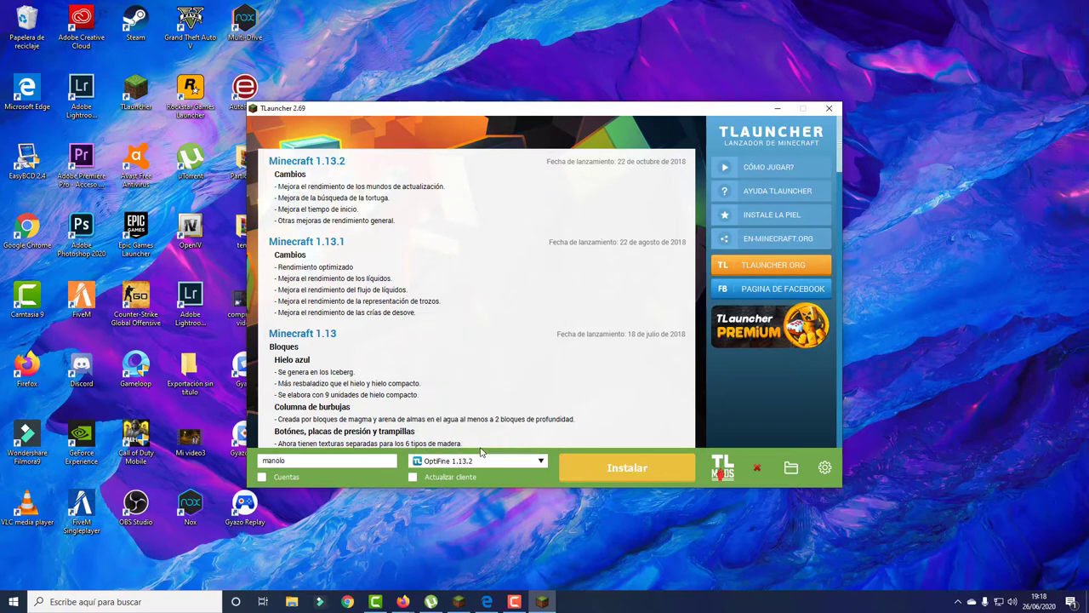
{"action": "left_click", "coordinate": [630, 472]}
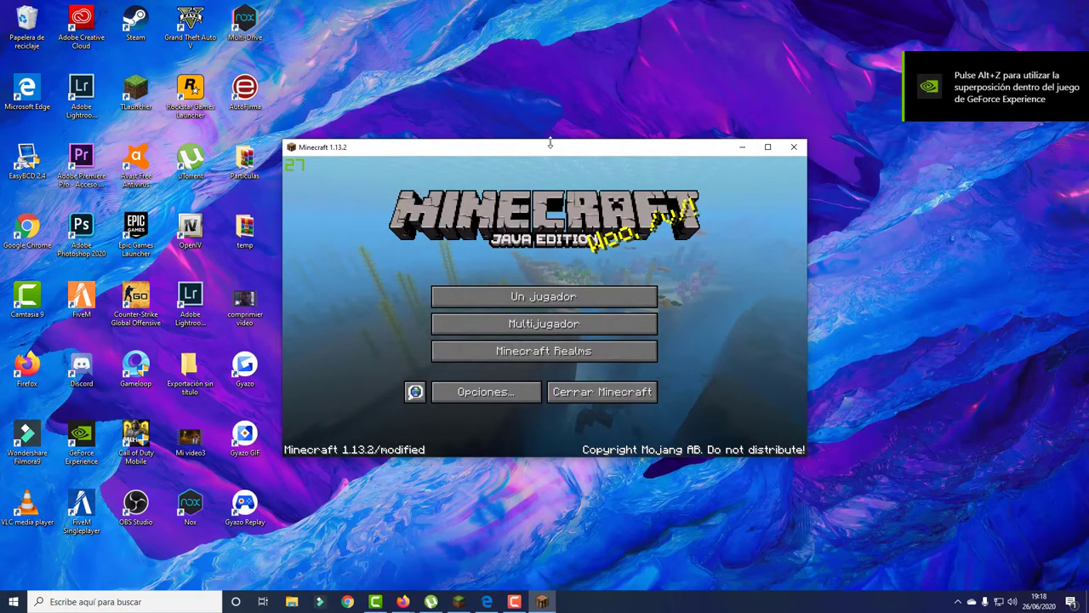
{"action": "double_click", "coordinate": [560, 154]}
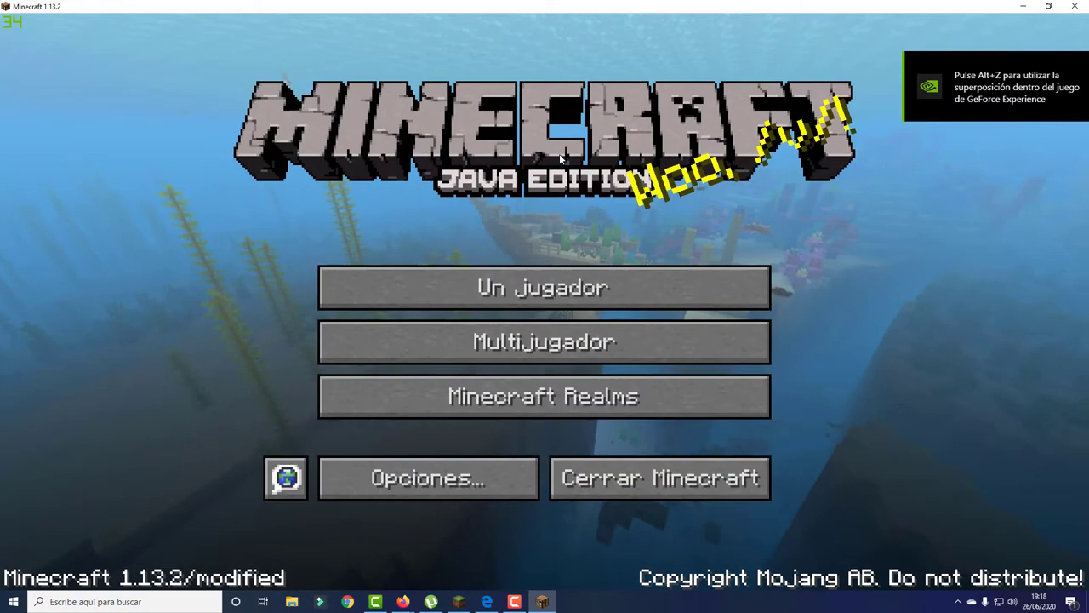
{"action": "left_click", "coordinate": [436, 479]}
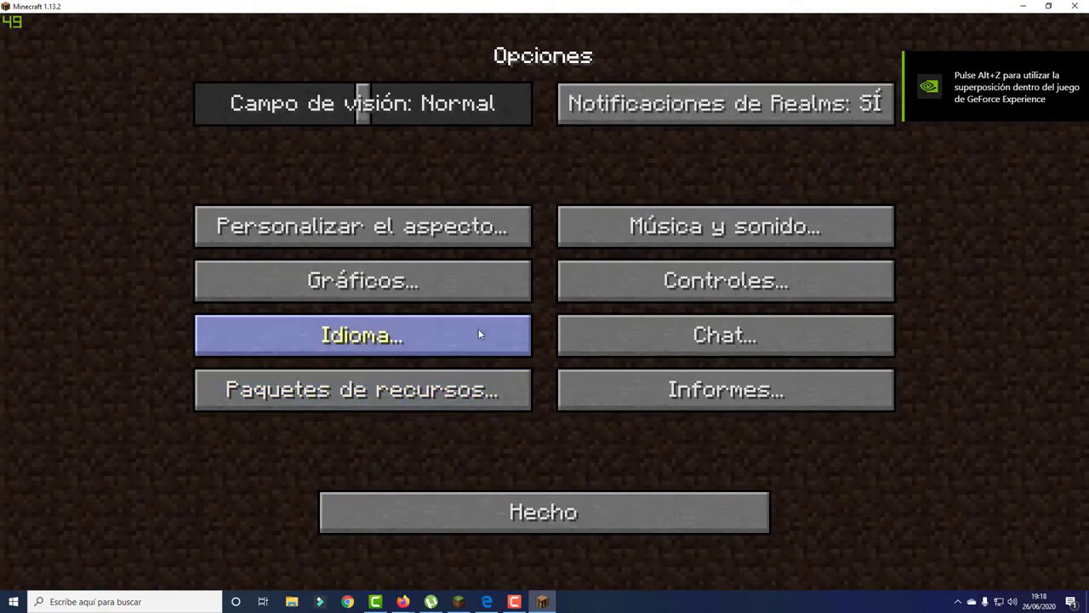
{"action": "left_click", "coordinate": [452, 284]}
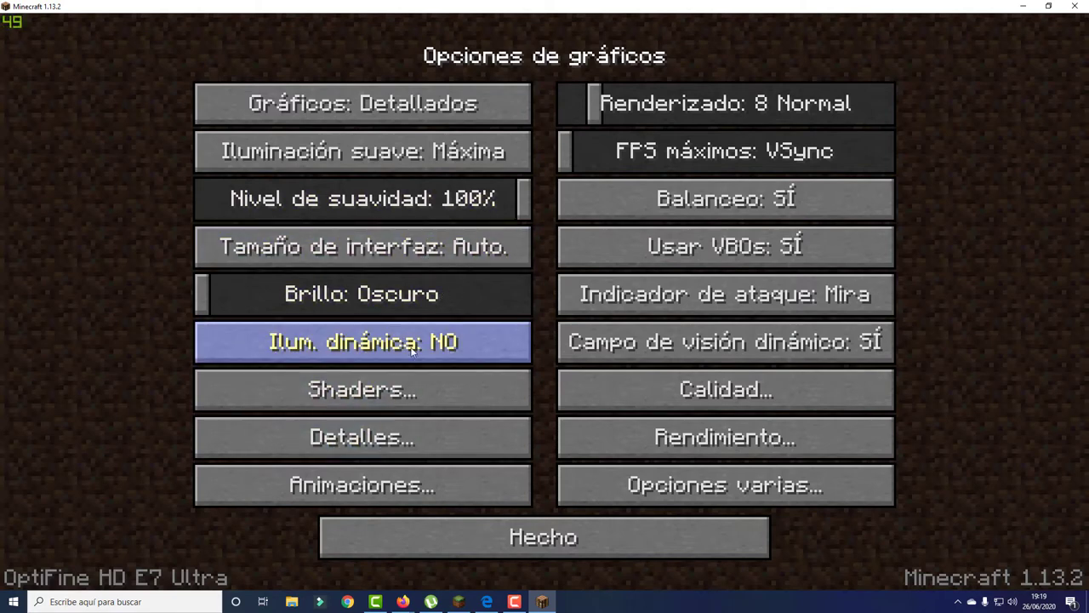
{"action": "double_click", "coordinate": [579, 537]}
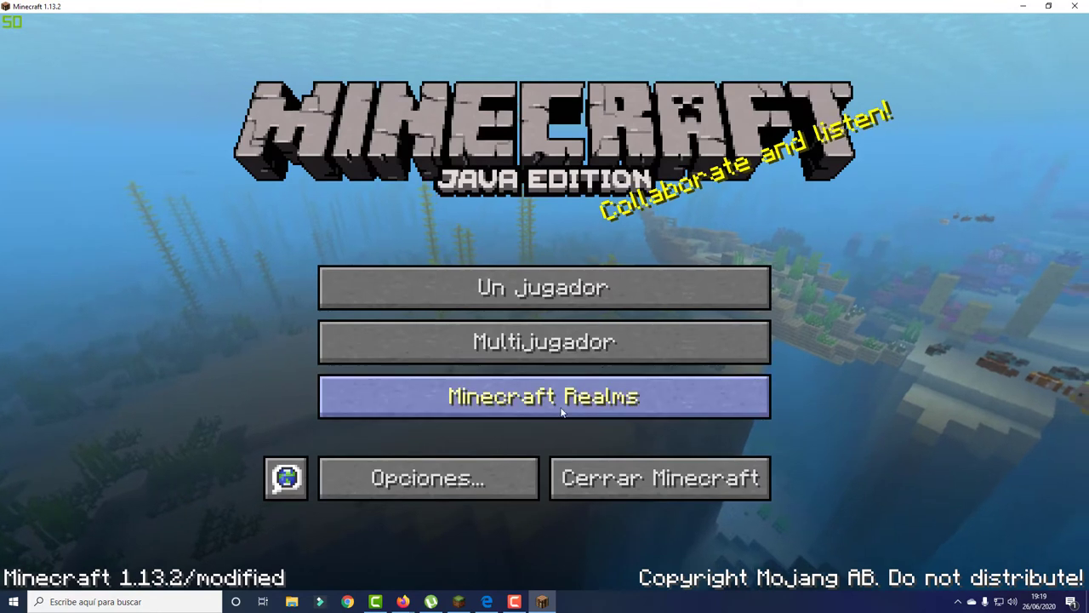
Open Minecraft's graphics options and restore the maximized game window to a smaller floating window on the desktop
{"action": "left_click", "coordinate": [496, 459]}
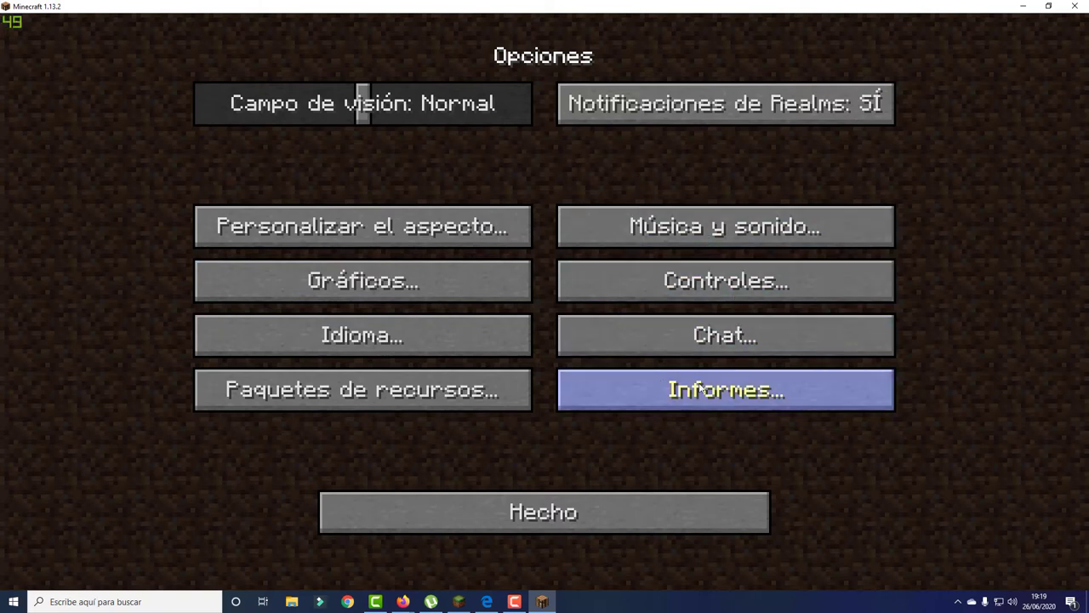
{"action": "left_click", "coordinate": [381, 289]}
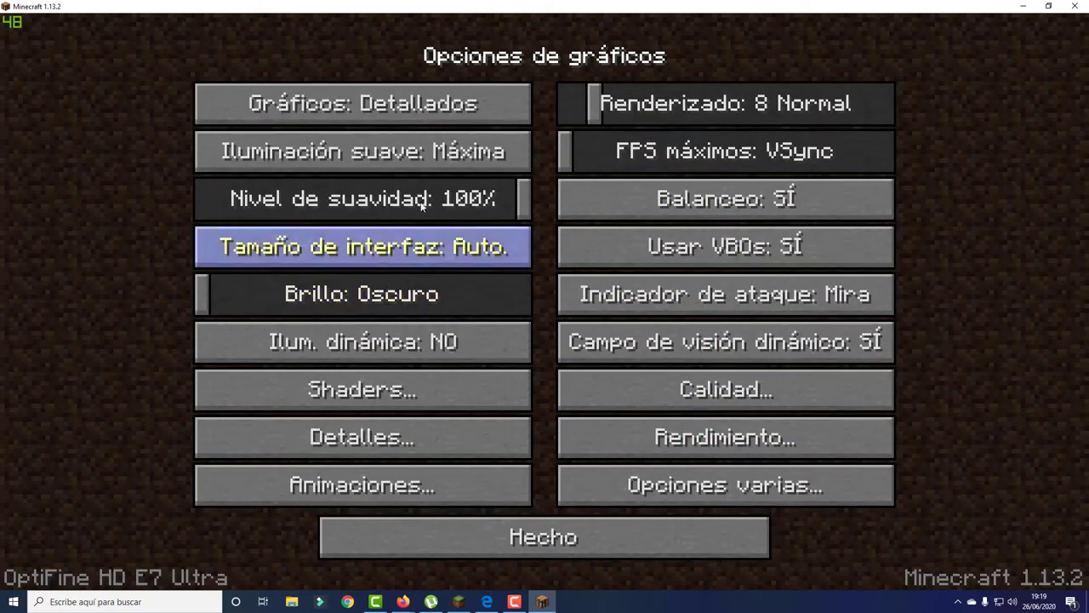
{"action": "left_click_drag", "start_coordinate": [699, 10], "coordinate": [633, 160]}
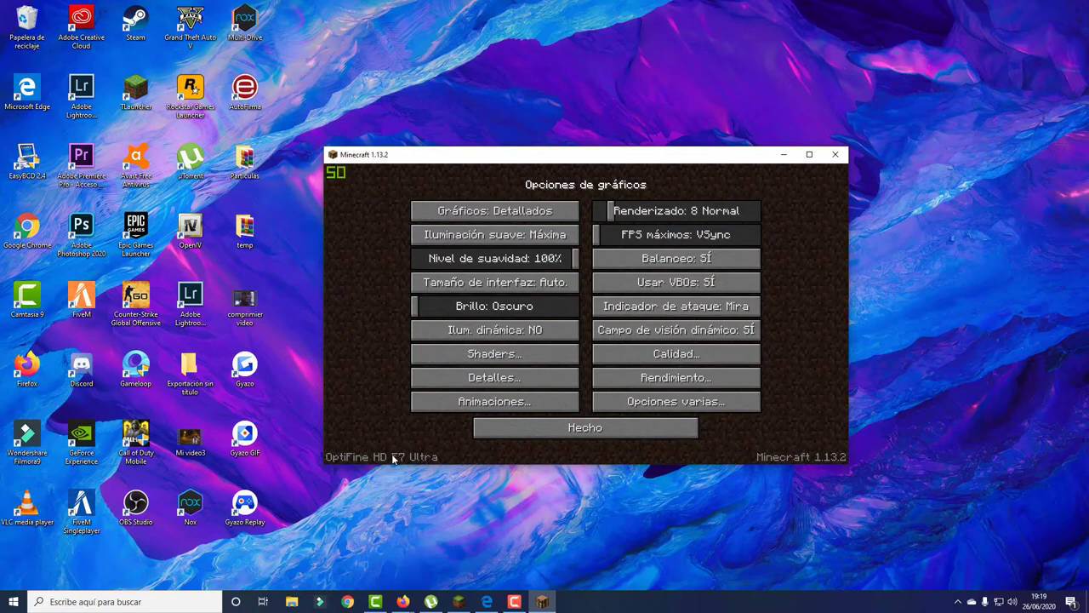
Set Gráficos to Rápidos and Iluminación suave to NO in the graphics options
{"action": "left_click", "coordinate": [544, 216]}
{"action": "left_click", "coordinate": [501, 220]}
{"action": "left_click", "coordinate": [502, 220]}
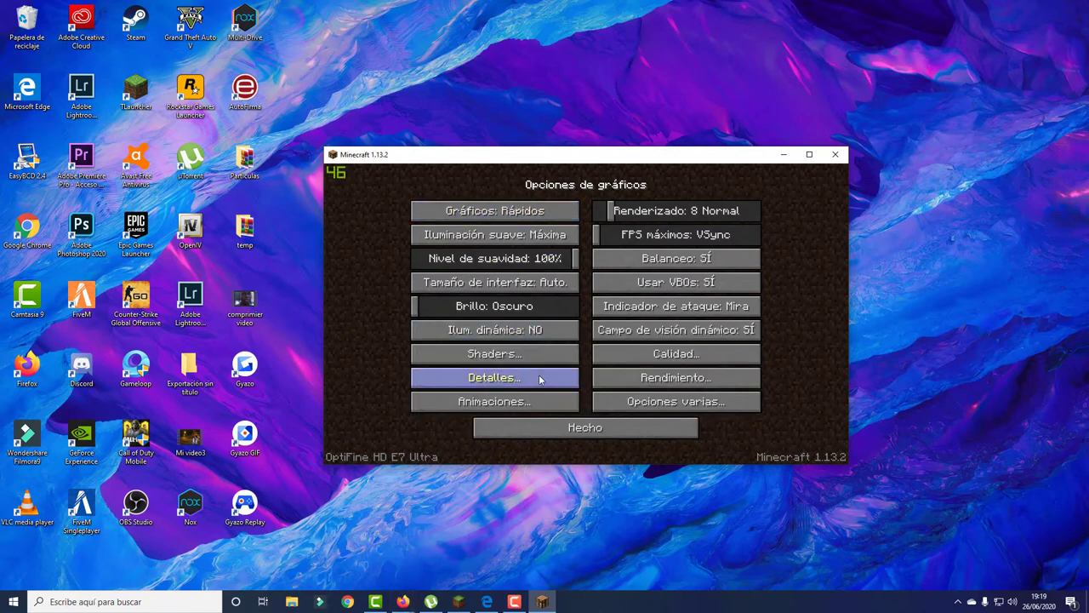
{"action": "left_click", "coordinate": [402, 601]}
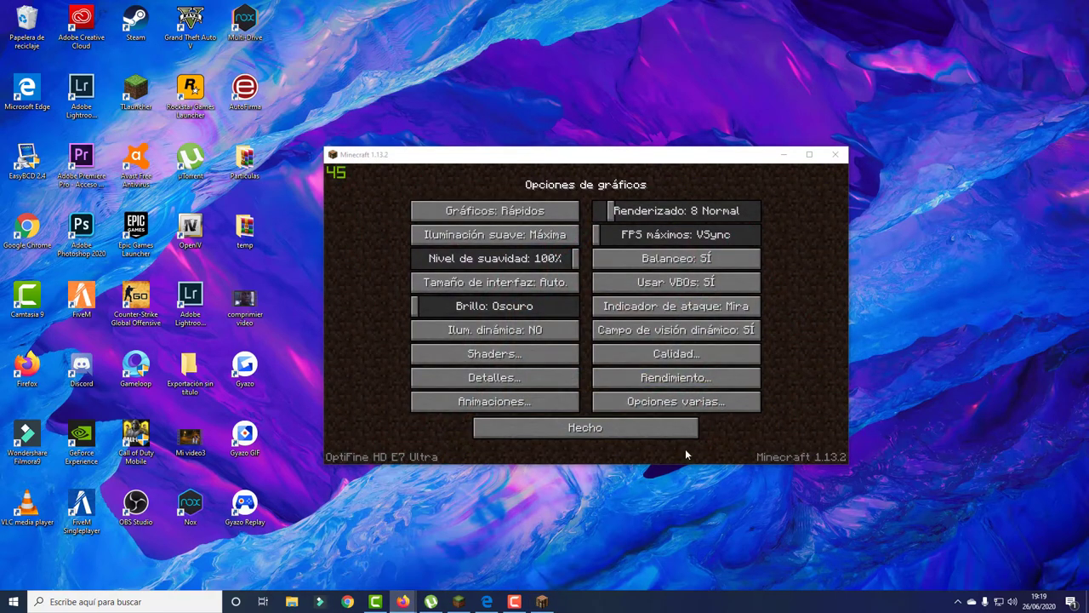
{"action": "left_click", "coordinate": [516, 602]}
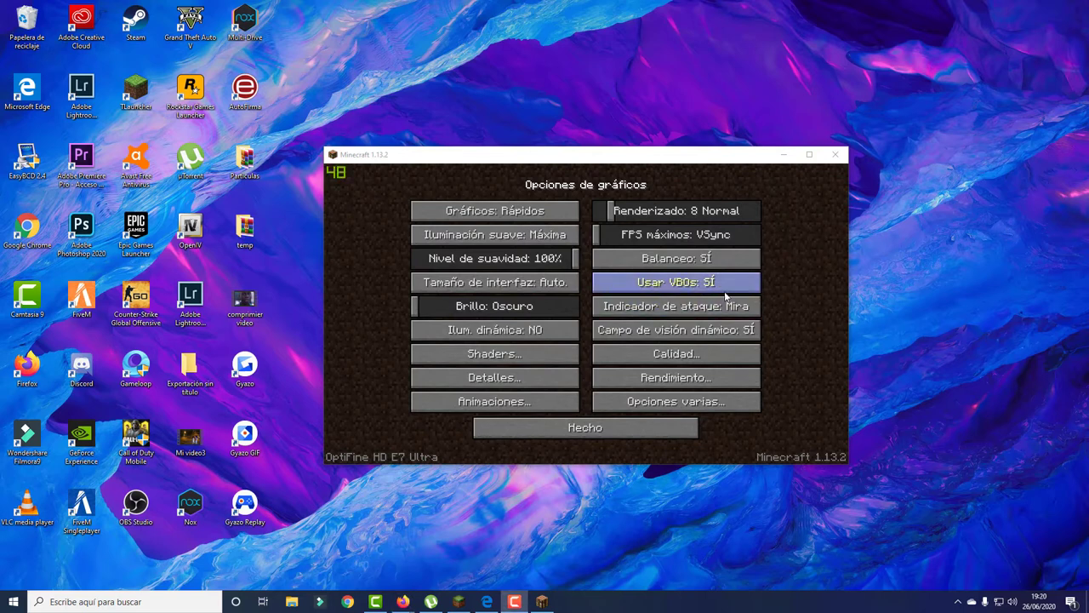
{"action": "left_click", "coordinate": [495, 237]}
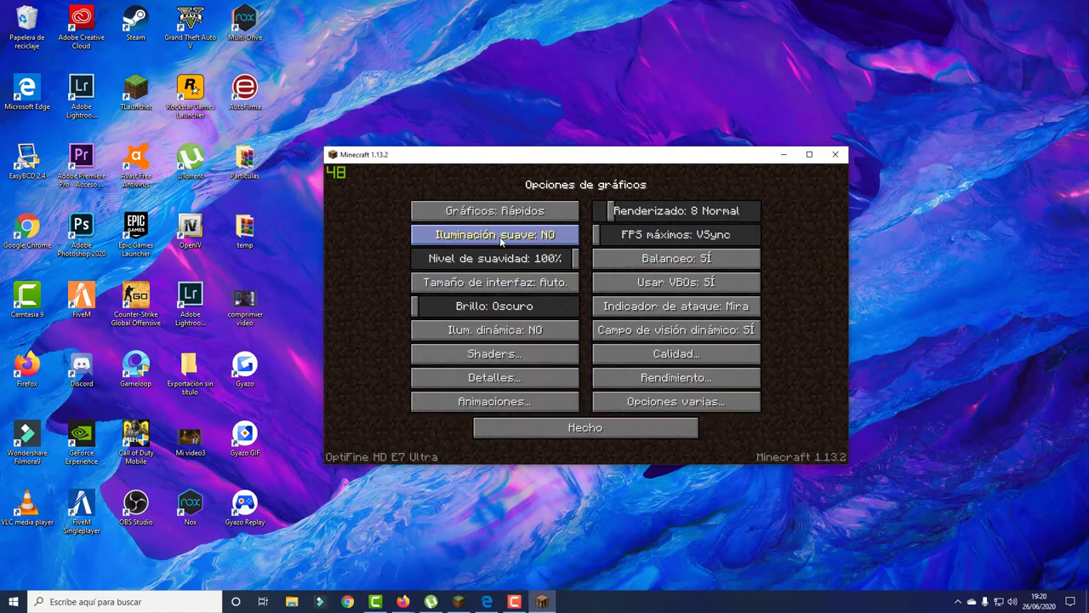